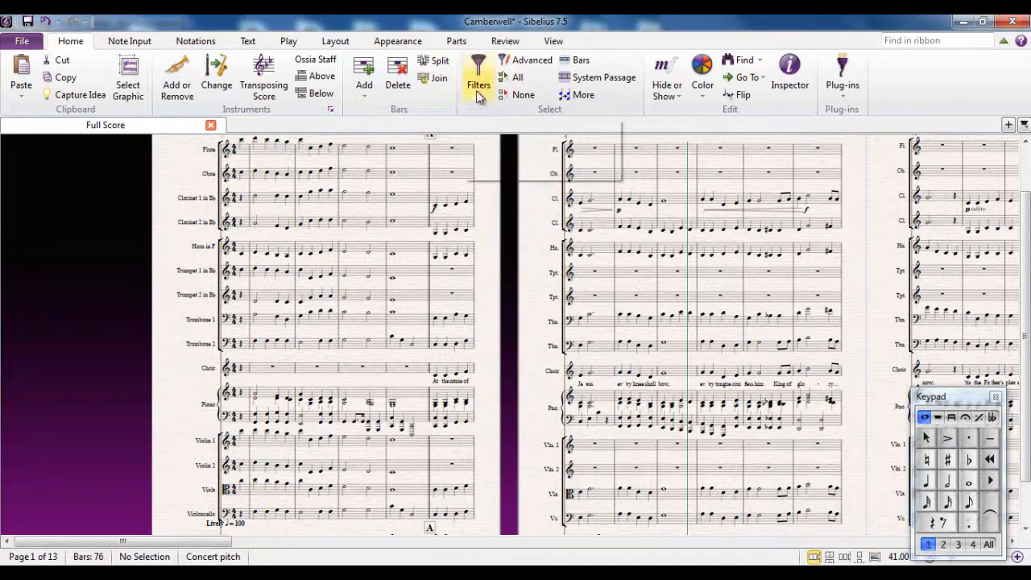
Play back the opening bars of the full score and stop playback on the second page
{"action": "left_click_drag", "start_coordinate": [495, 240], "coordinate": [492, 262]}
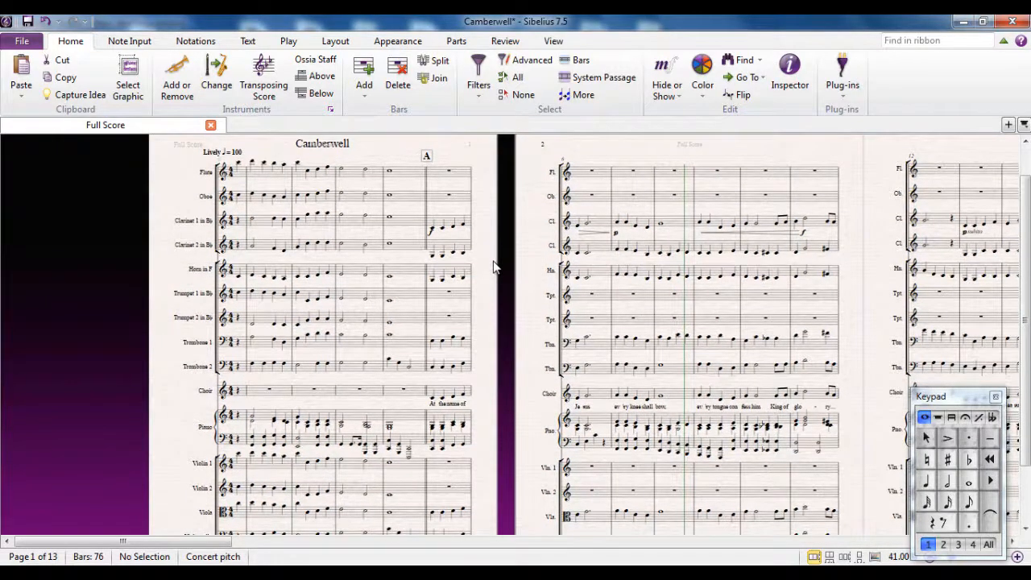
{"action": "key", "text": "space"}
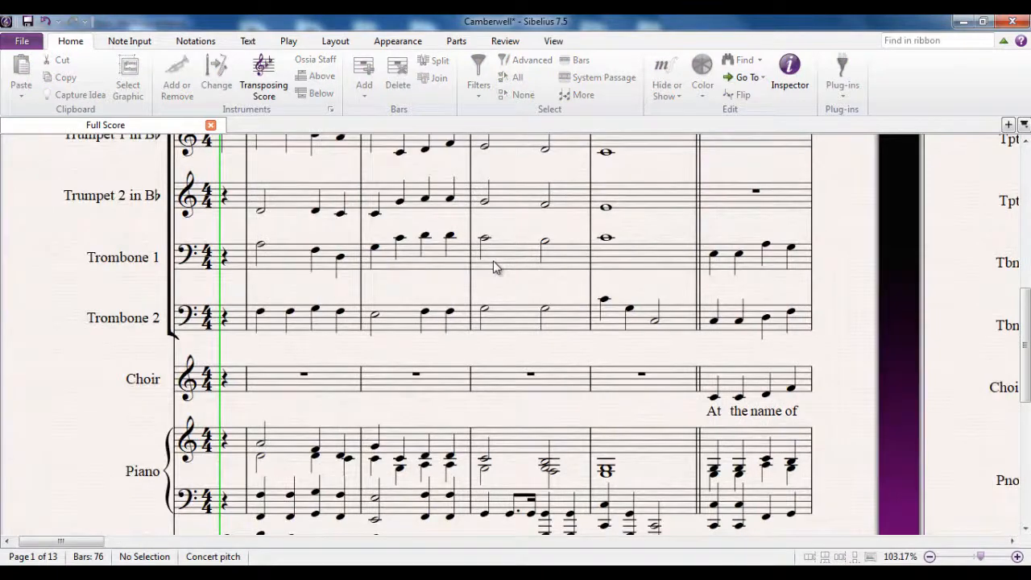
{"action": "scroll", "coordinate": [493, 266], "scroll_direction": "down", "scroll_amount": 2}
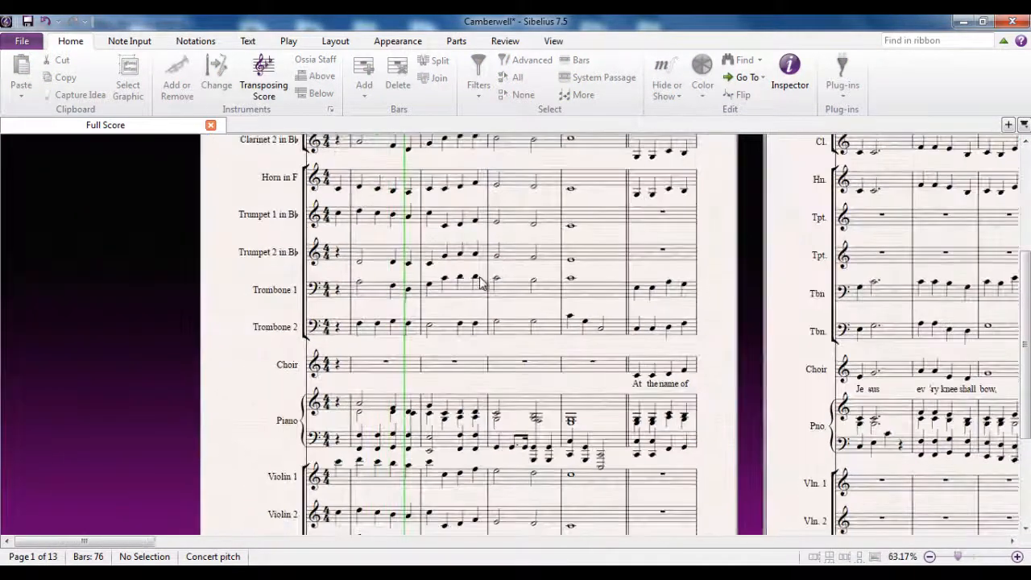
{"action": "scroll", "coordinate": [746, 239], "scroll_direction": "down", "scroll_amount": 1}
{"action": "left_click_drag", "start_coordinate": [674, 249], "coordinate": [640, 332]}
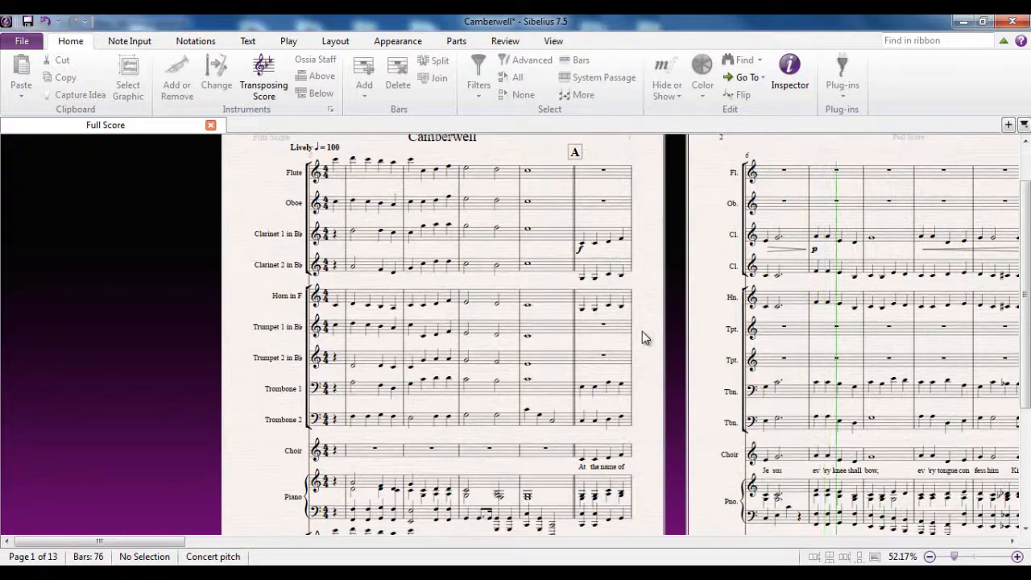
{"action": "key", "text": "space"}
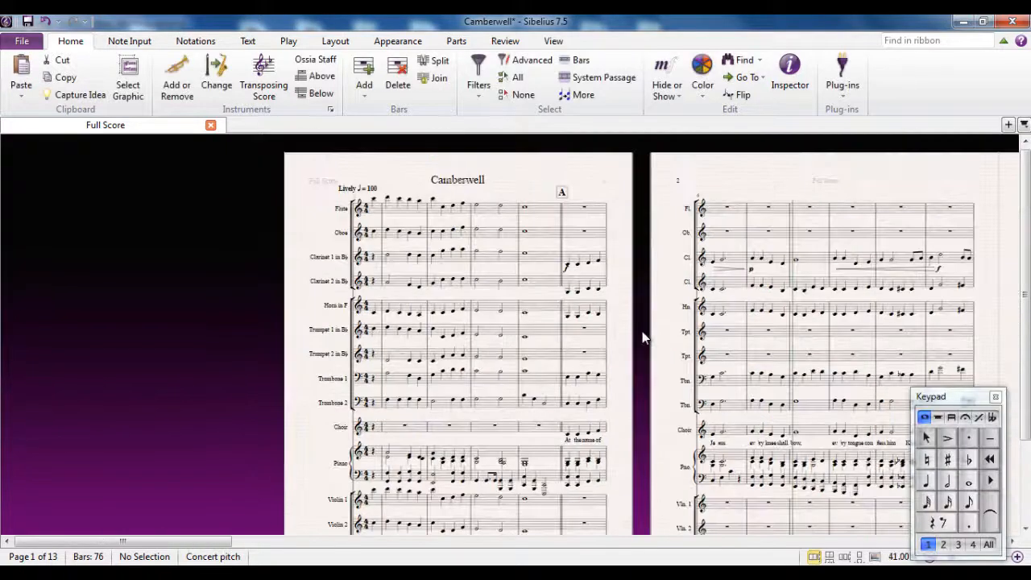
Examine the Choir staff and its lyrics from "At the name of" in bar 5 through the following pages
{"action": "left_click_drag", "start_coordinate": [624, 344], "coordinate": [573, 245]}
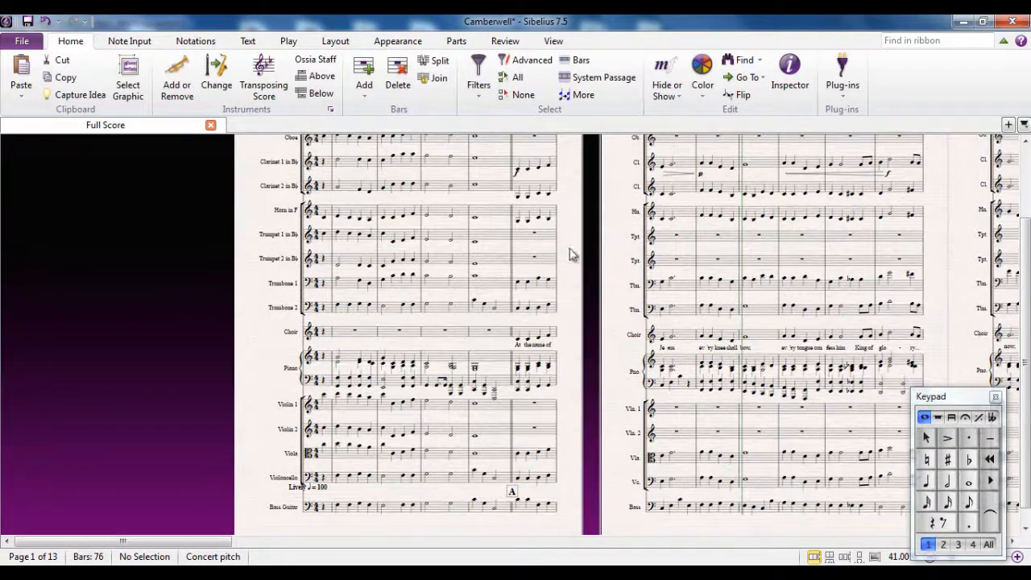
{"action": "scroll", "coordinate": [575, 290], "scroll_direction": "up", "scroll_amount": 3}
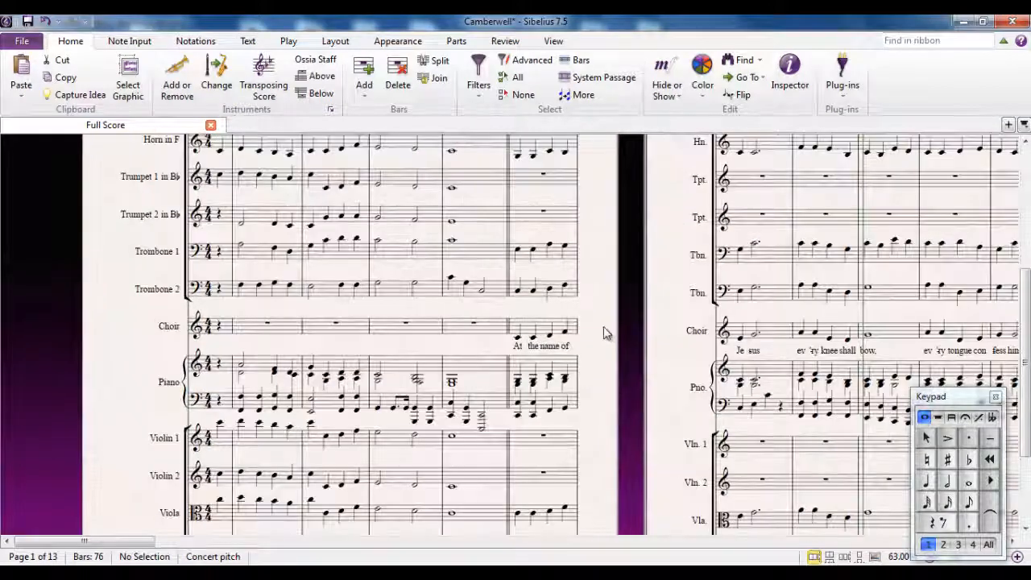
{"action": "left_click_drag", "start_coordinate": [603, 326], "coordinate": [340, 338]}
{"action": "scroll", "coordinate": [418, 259], "scroll_direction": "up", "scroll_amount": 2}
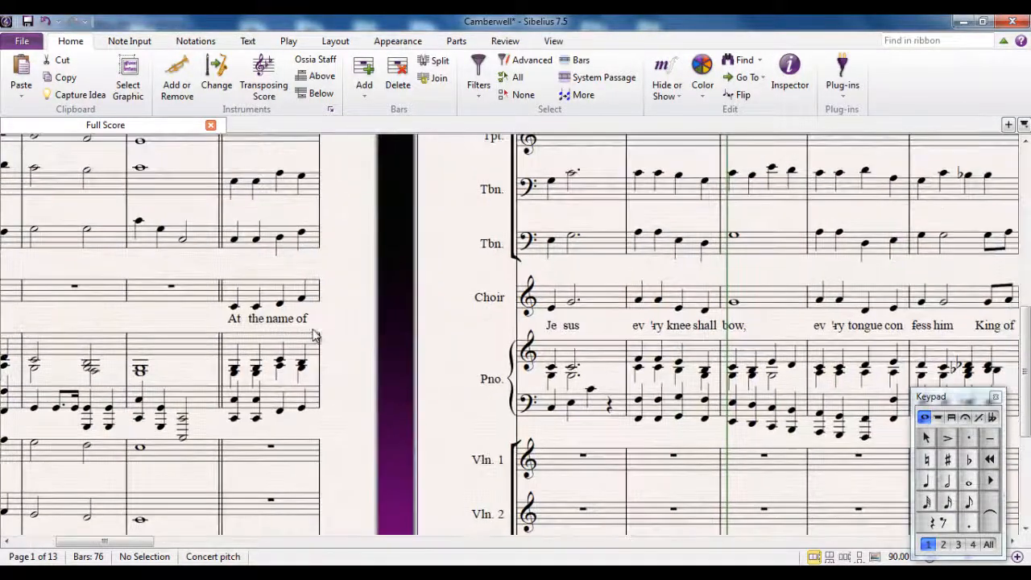
{"action": "left_click", "coordinate": [248, 299]}
{"action": "left_click_drag", "start_coordinate": [441, 280], "coordinate": [261, 287]}
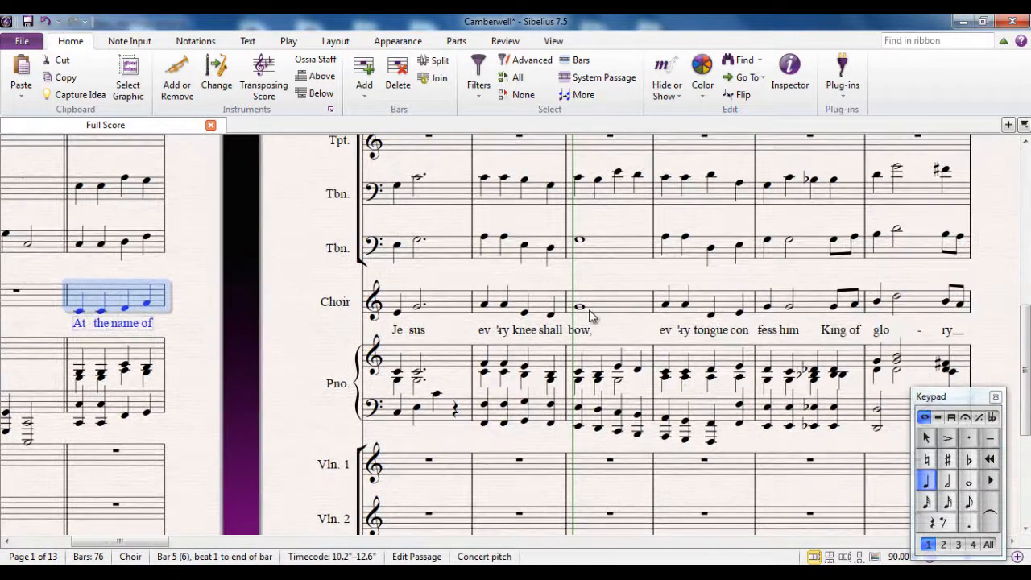
{"action": "left_click_drag", "start_coordinate": [951, 280], "coordinate": [695, 266]}
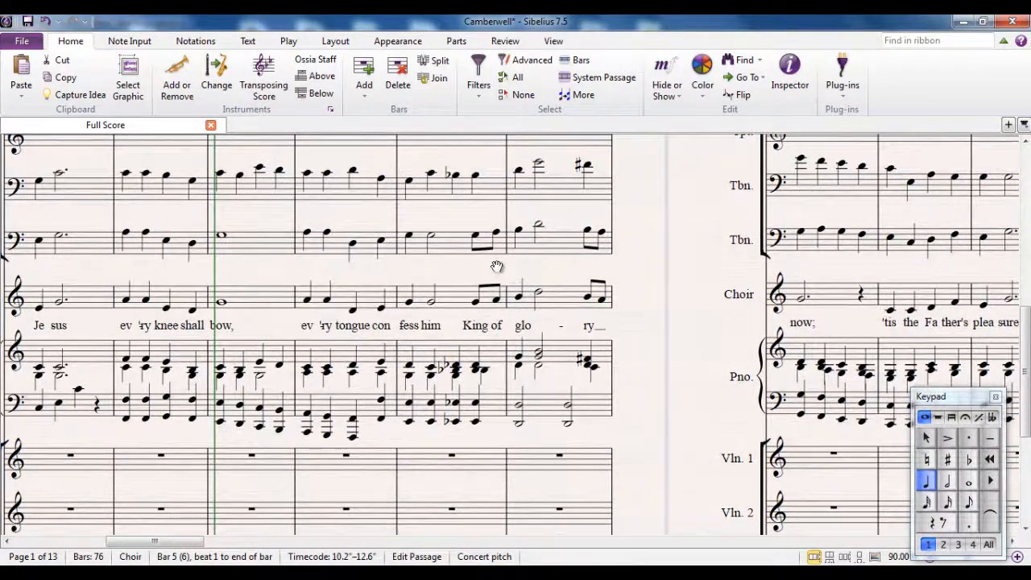
{"action": "left_click_drag", "start_coordinate": [494, 271], "coordinate": [851, 257]}
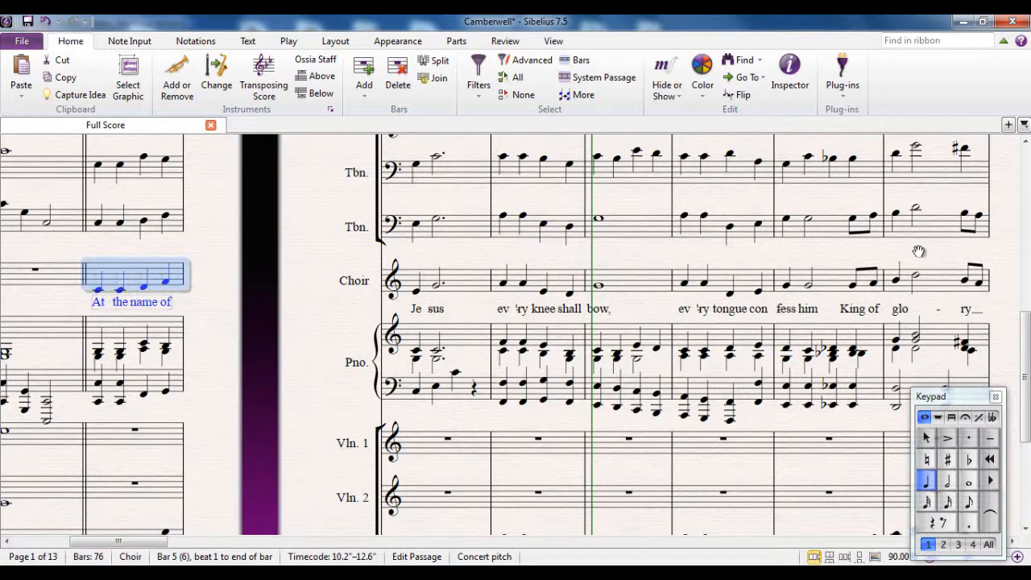
{"action": "left_click_drag", "start_coordinate": [917, 250], "coordinate": [580, 273]}
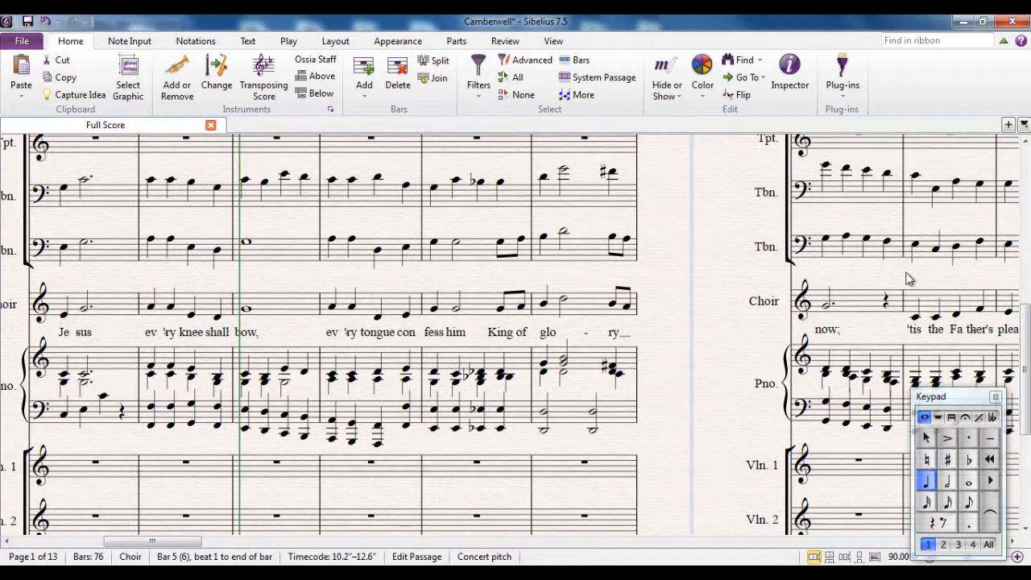
{"action": "left_click_drag", "start_coordinate": [894, 278], "coordinate": [968, 296]}
{"action": "left_click_drag", "start_coordinate": [487, 304], "coordinate": [931, 297]}
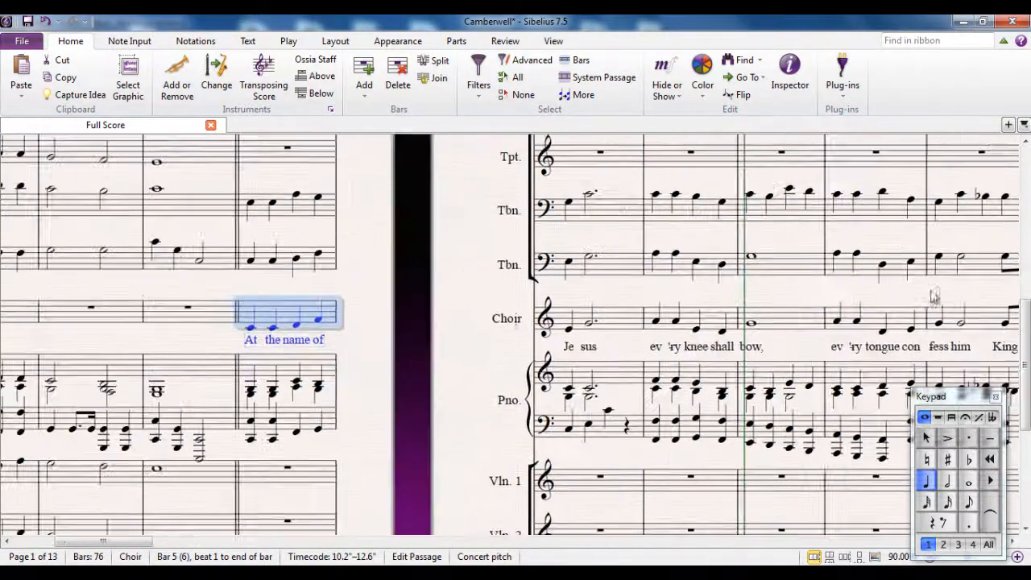
{"action": "left_click", "coordinate": [352, 330]}
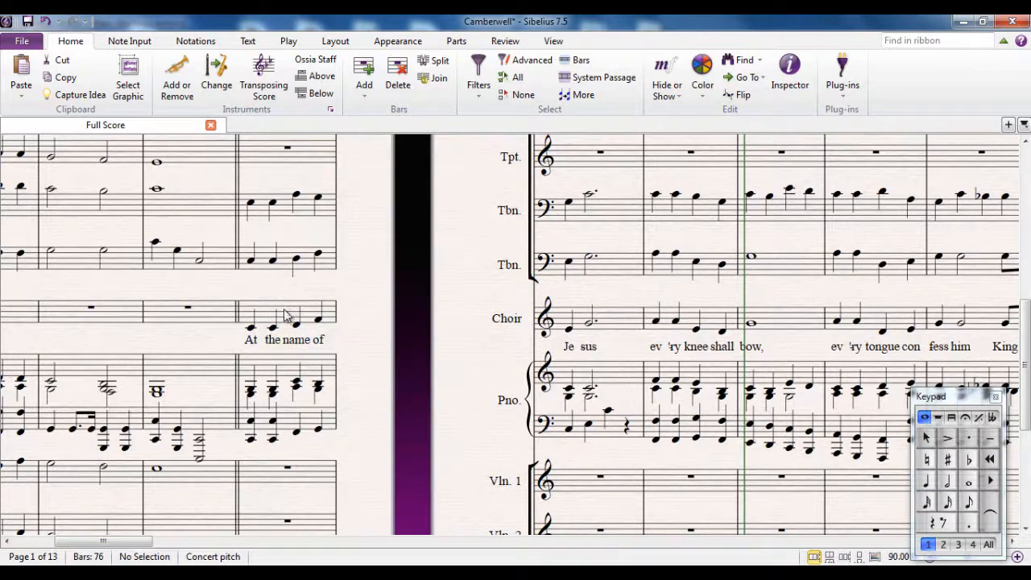
Select the entire Choir staff throughout the score and filter the selection down to lyrics
{"action": "triple_click", "coordinate": [205, 316]}
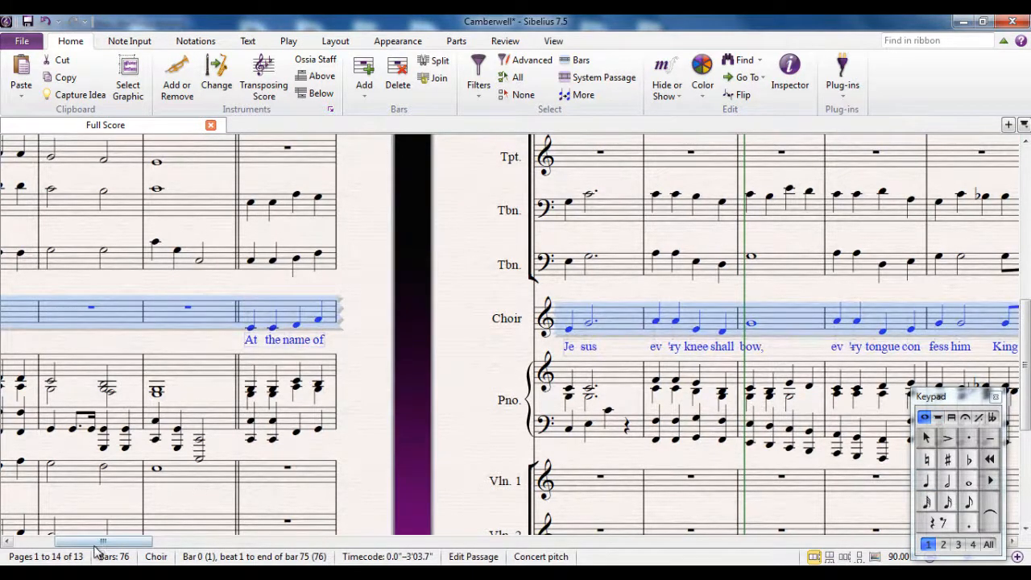
{"action": "mouse_move", "coordinate": [97, 542]}
{"action": "left_mouse_down"}
{"action": "mouse_move", "coordinate": [417, 517]}
{"action": "mouse_move", "coordinate": [86, 553]}
{"action": "mouse_move", "coordinate": [105, 550]}
{"action": "left_mouse_up"}
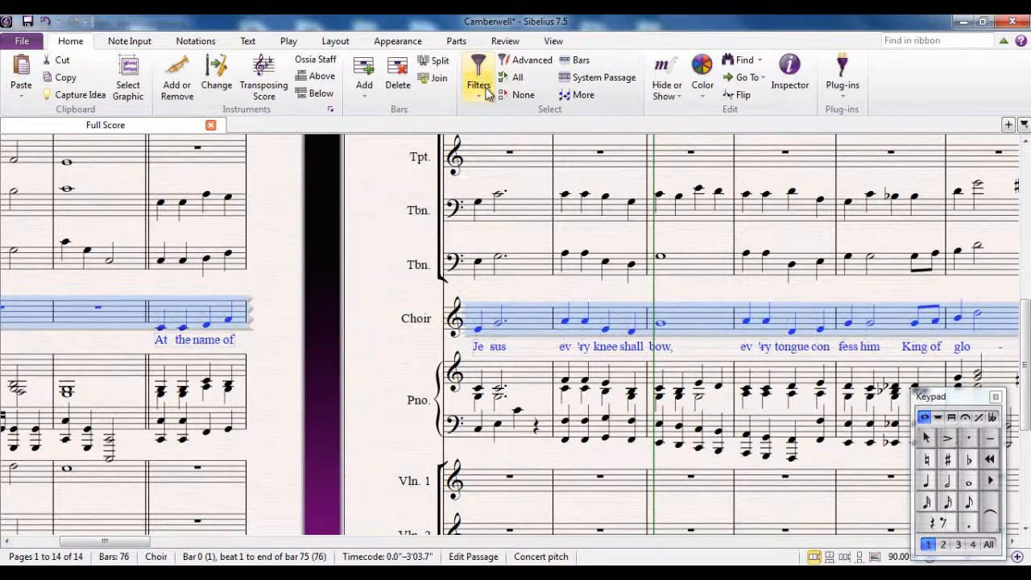
{"action": "left_click", "coordinate": [487, 95]}
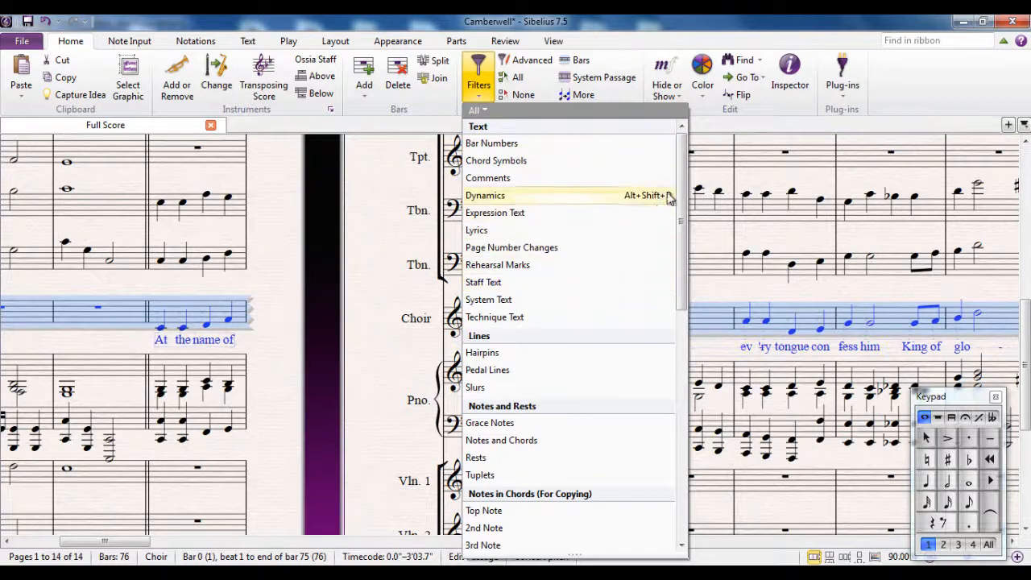
{"action": "scroll", "coordinate": [681, 245], "scroll_direction": "down", "scroll_amount": 3}
{"action": "left_click_drag", "start_coordinate": [682, 245], "coordinate": [679, 167]}
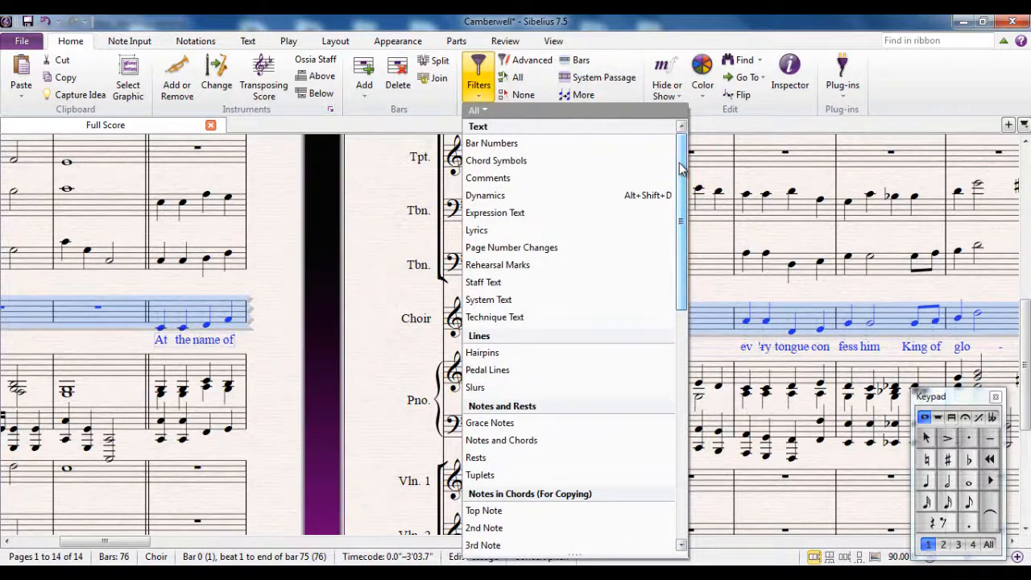
{"action": "left_click", "coordinate": [497, 232]}
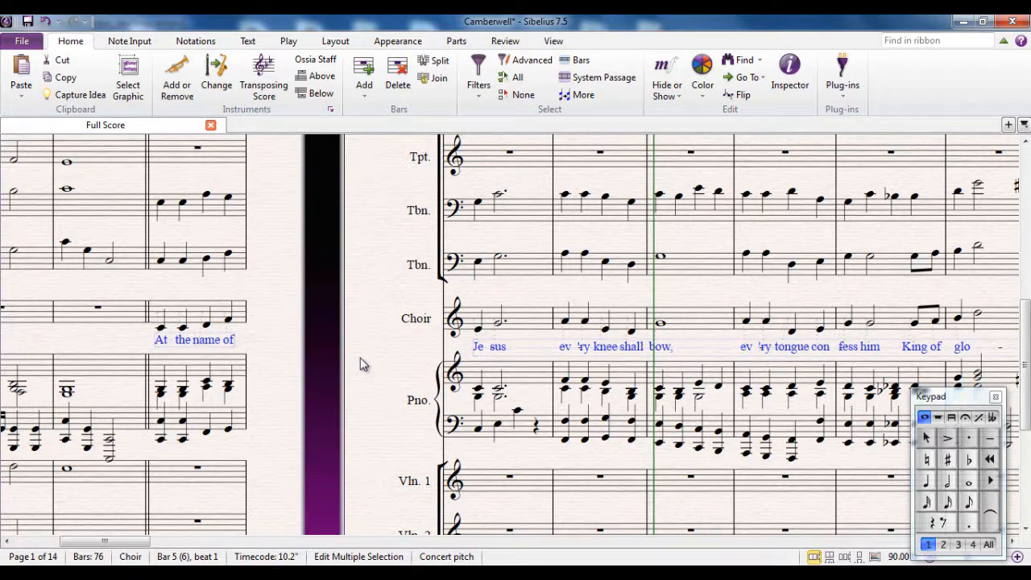
Copy the filtered lyrics onto the Trombone 2 staff from bar 5 and delete those copies
{"action": "left_click_drag", "start_coordinate": [360, 364], "coordinate": [524, 361]}
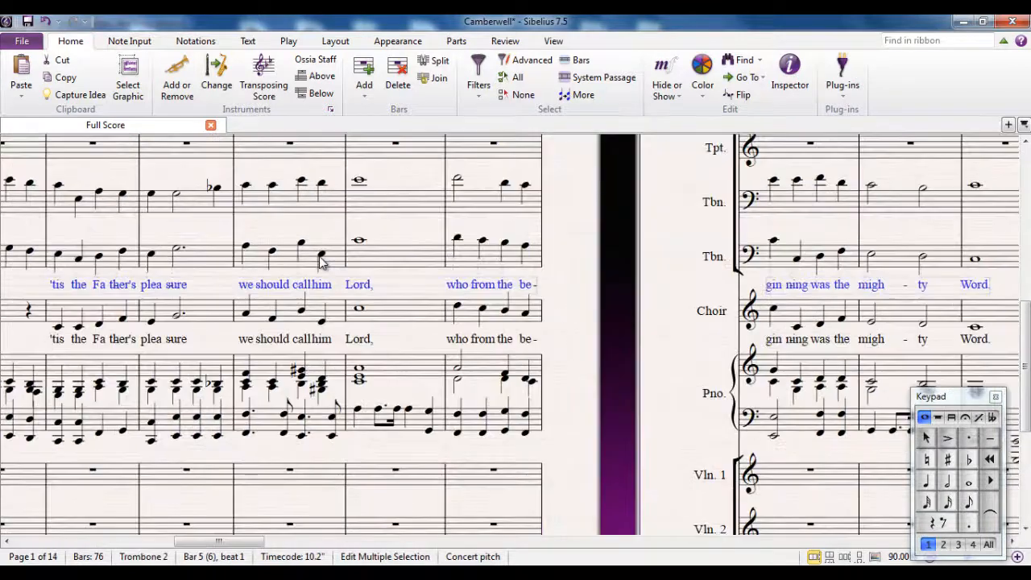
{"action": "left_click_drag", "start_coordinate": [218, 543], "coordinate": [87, 563]}
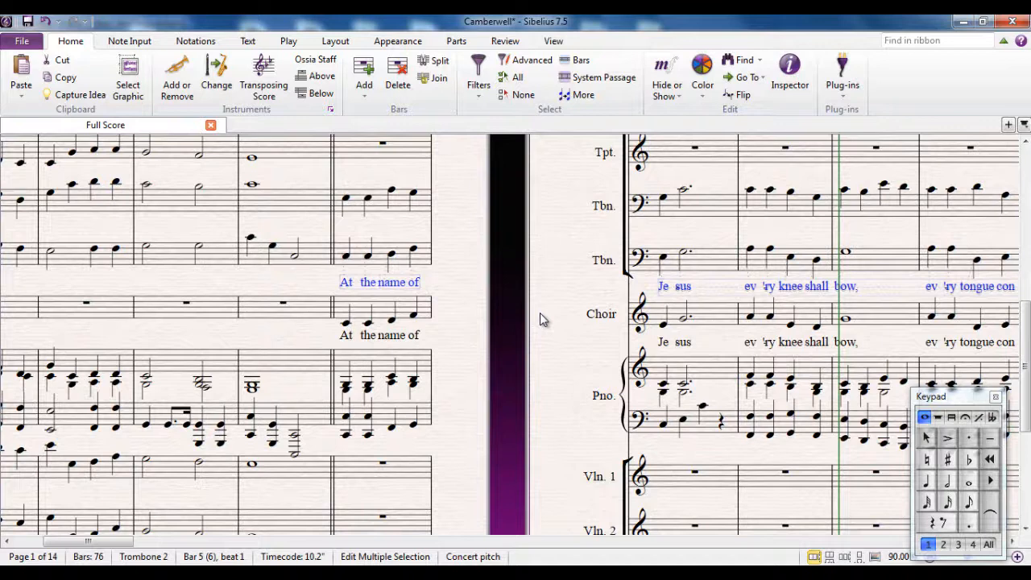
{"action": "key", "text": "Delete"}
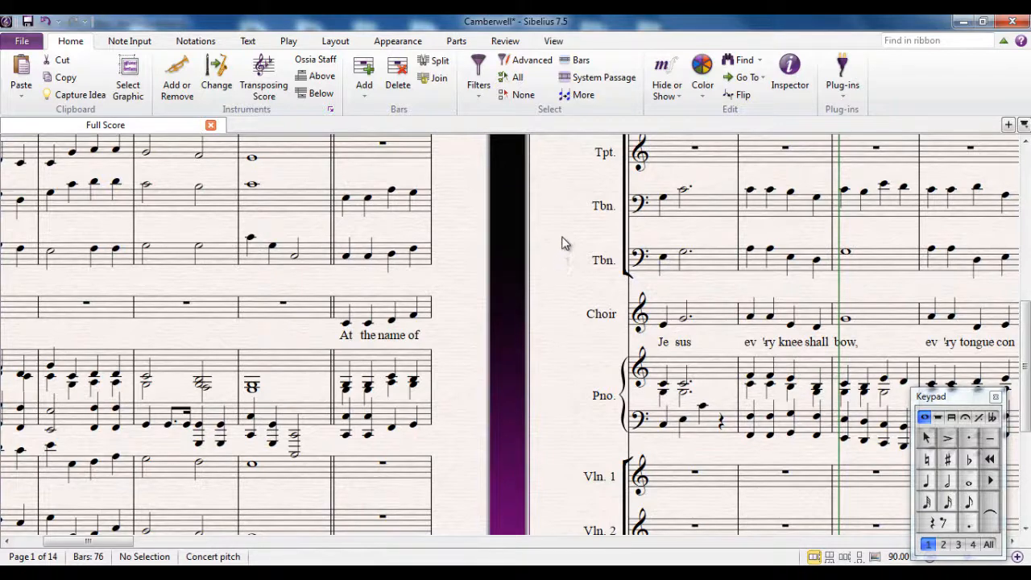
Select the Clarinet 1 passage from bar 5 to the end of bar 20 and filter it down to dynamics
{"action": "left_click_drag", "start_coordinate": [563, 228], "coordinate": [533, 502]}
{"action": "left_click_drag", "start_coordinate": [539, 309], "coordinate": [514, 350]}
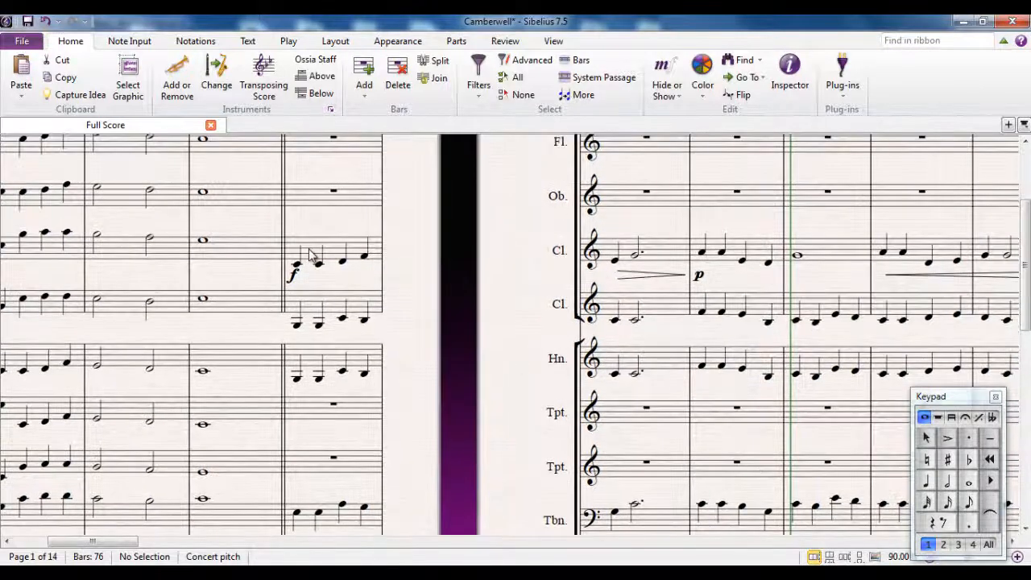
{"action": "left_click", "coordinate": [315, 254]}
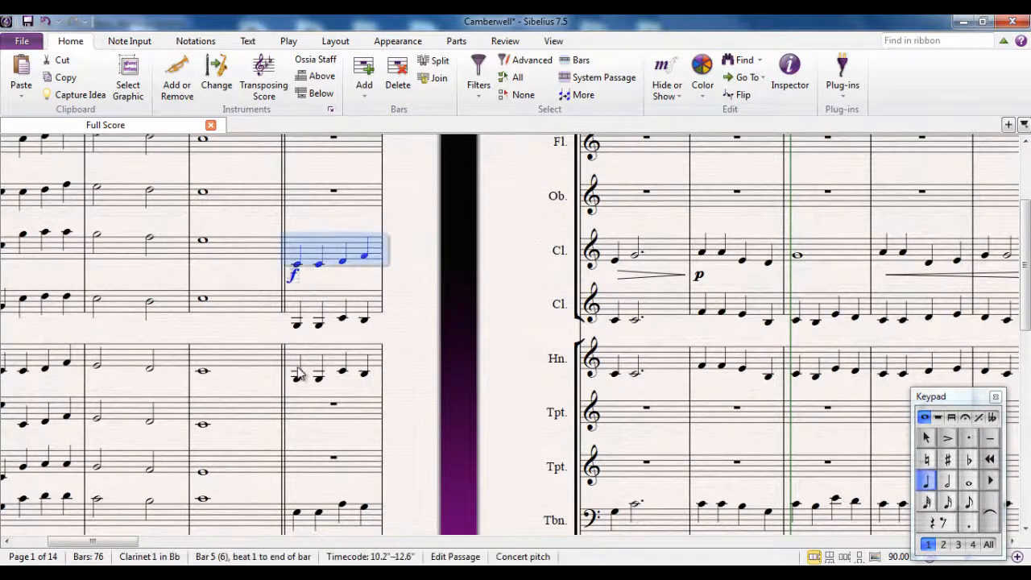
{"action": "left_click_drag", "start_coordinate": [135, 543], "coordinate": [94, 541]}
{"action": "left_click", "coordinate": [361, 256], "text": "shift"}
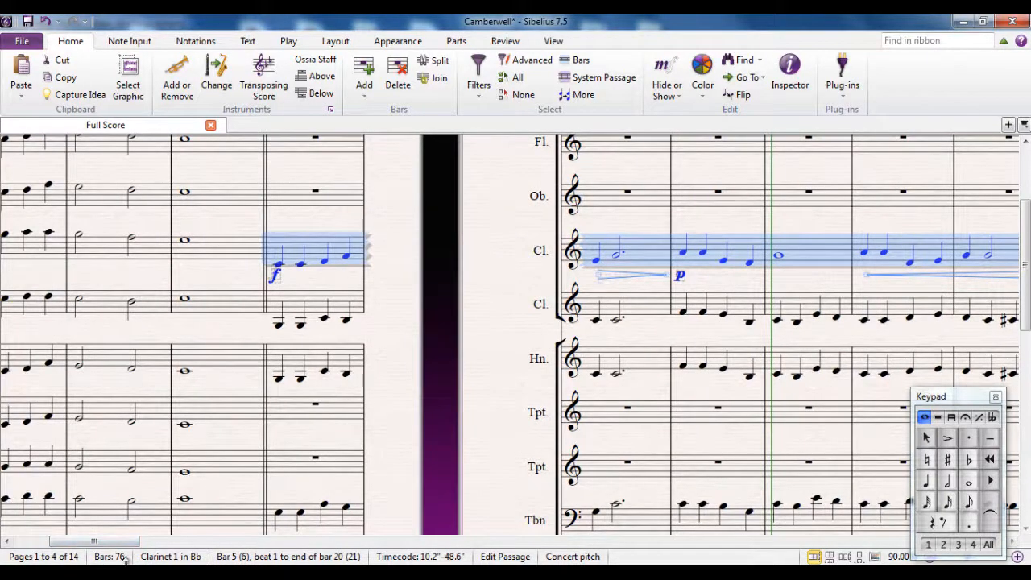
{"action": "left_click", "coordinate": [482, 76]}
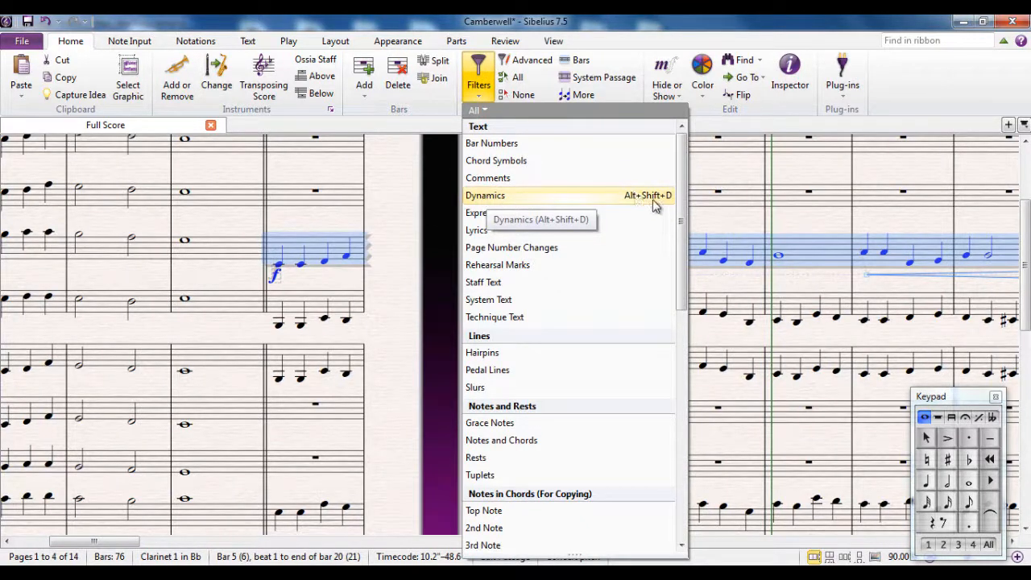
{"action": "left_click", "coordinate": [525, 198]}
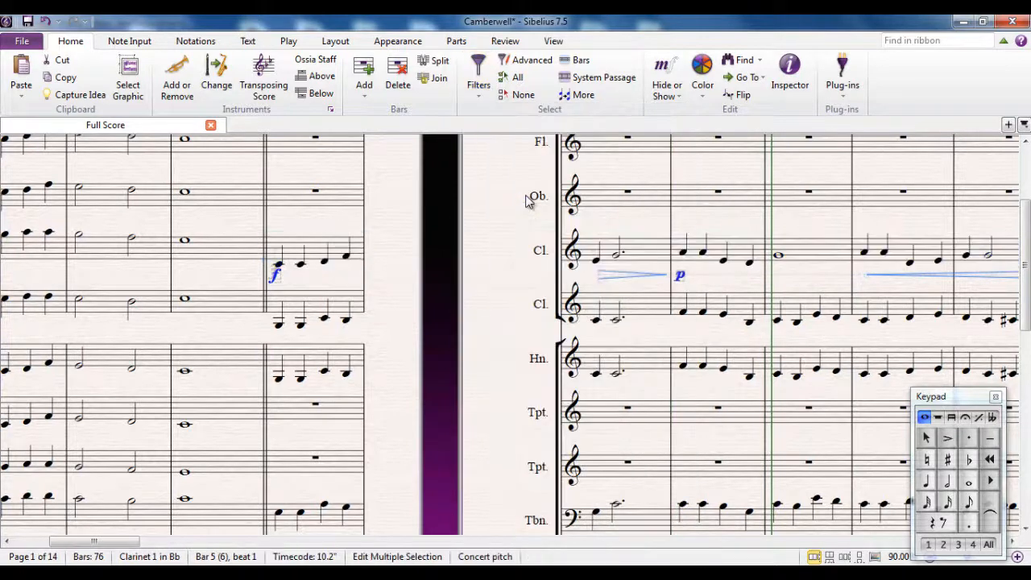
Copy the filtered dynamics onto the Horn in F and Clarinet 2 staves, starting at bar 5
{"action": "left_click", "coordinate": [276, 330], "text": "alt"}
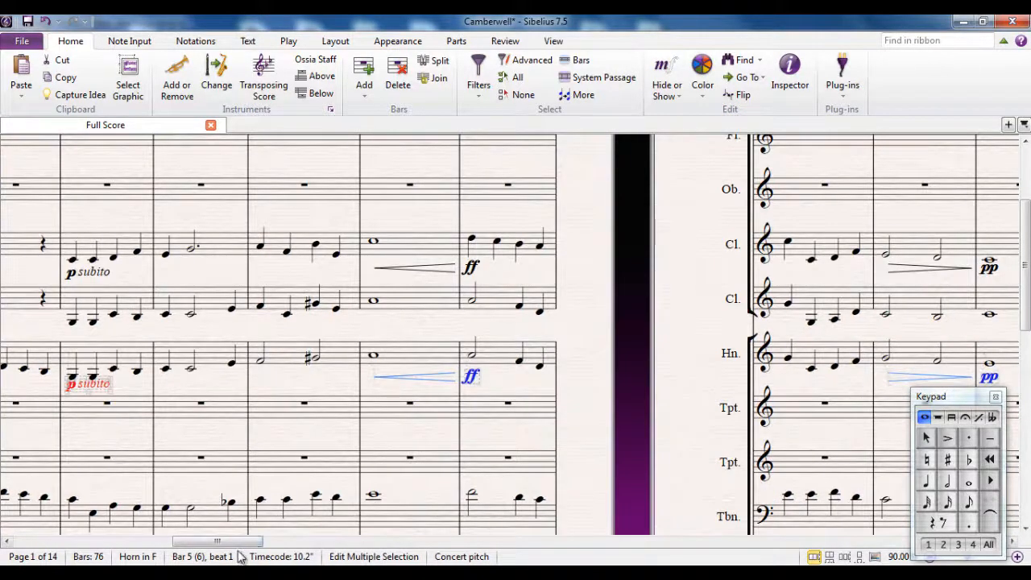
{"action": "left_click_drag", "start_coordinate": [217, 541], "coordinate": [87, 541]}
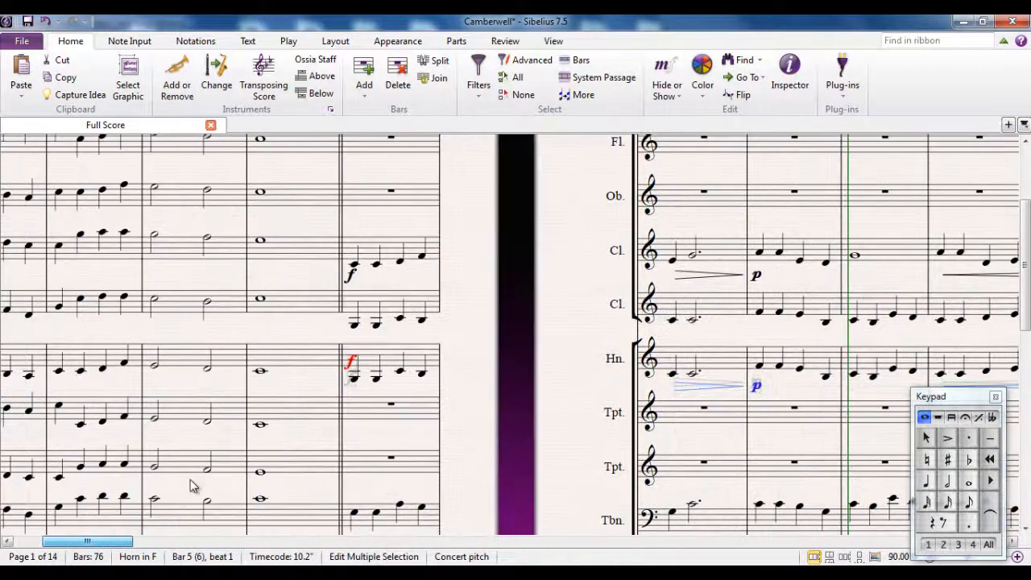
{"action": "left_click", "coordinate": [347, 322], "text": "alt"}
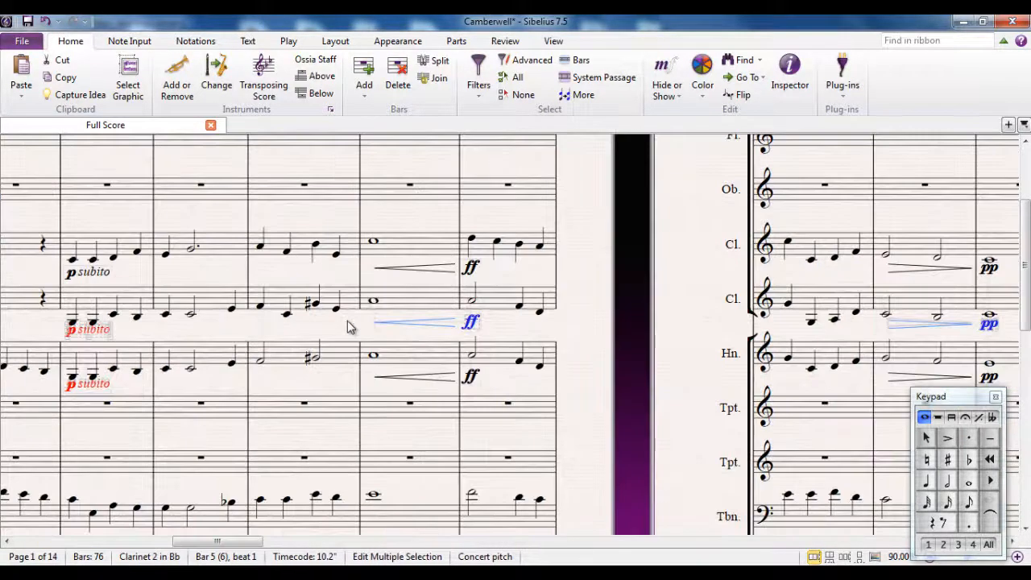
{"action": "left_click_drag", "start_coordinate": [239, 541], "coordinate": [101, 541]}
Paste the copied dynamics onto the Viola, Cello and Bass staves starting at bar 5, then clear the selection
{"action": "scroll", "coordinate": [368, 430], "scroll_direction": "down", "scroll_amount": 3}
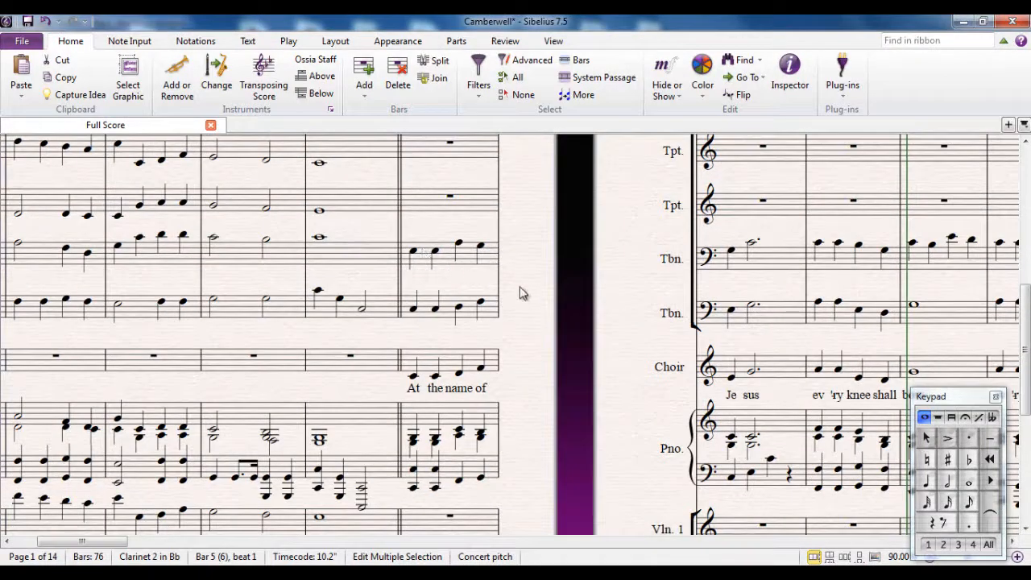
{"action": "scroll", "coordinate": [521, 474], "scroll_direction": "up", "scroll_amount": 5}
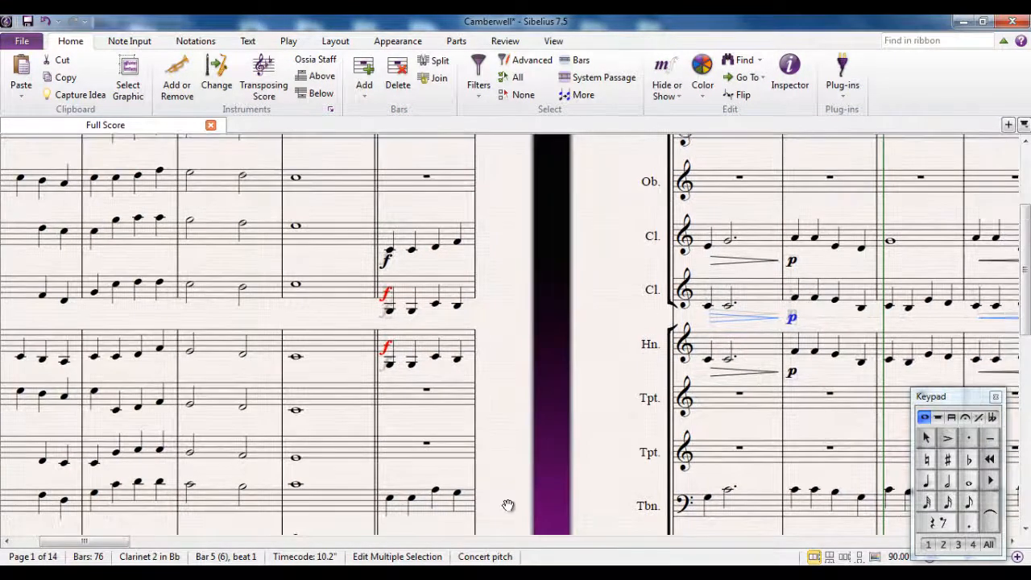
{"action": "scroll", "coordinate": [499, 467], "scroll_direction": "down", "scroll_amount": 1}
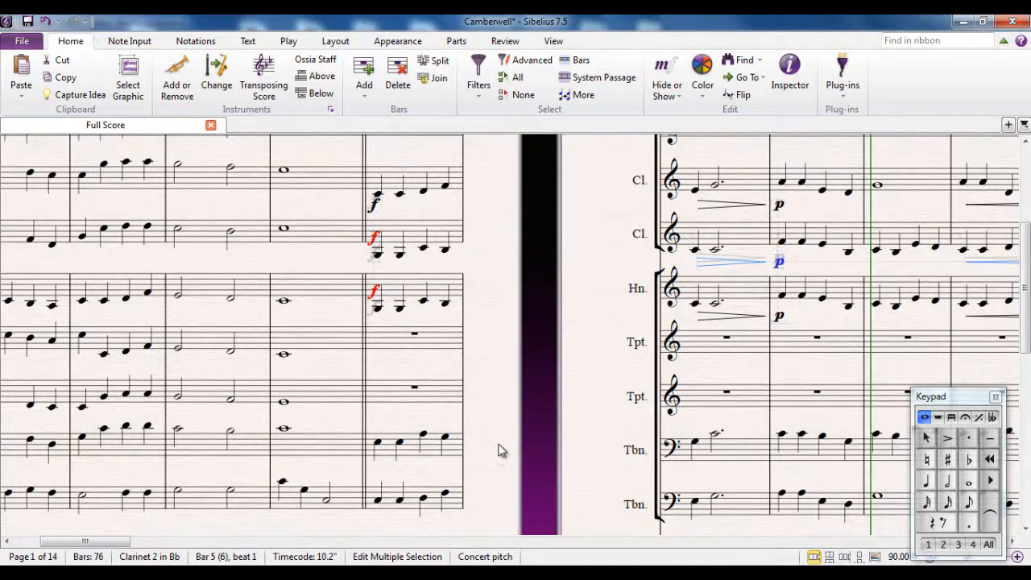
{"action": "scroll", "coordinate": [507, 377], "scroll_direction": "down", "scroll_amount": 8}
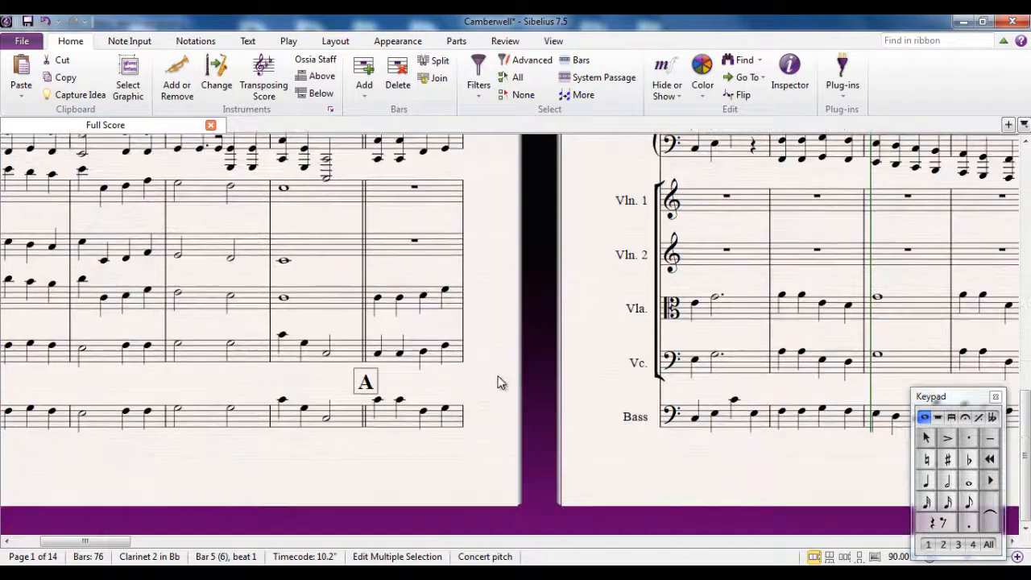
{"action": "left_click", "coordinate": [387, 299]}
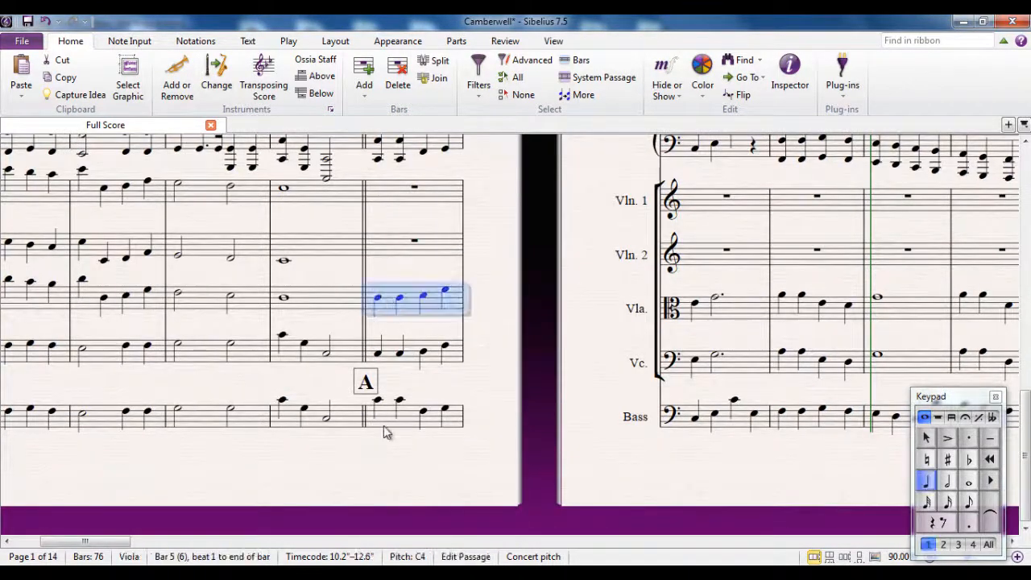
{"action": "left_click", "coordinate": [387, 419], "text": "shift"}
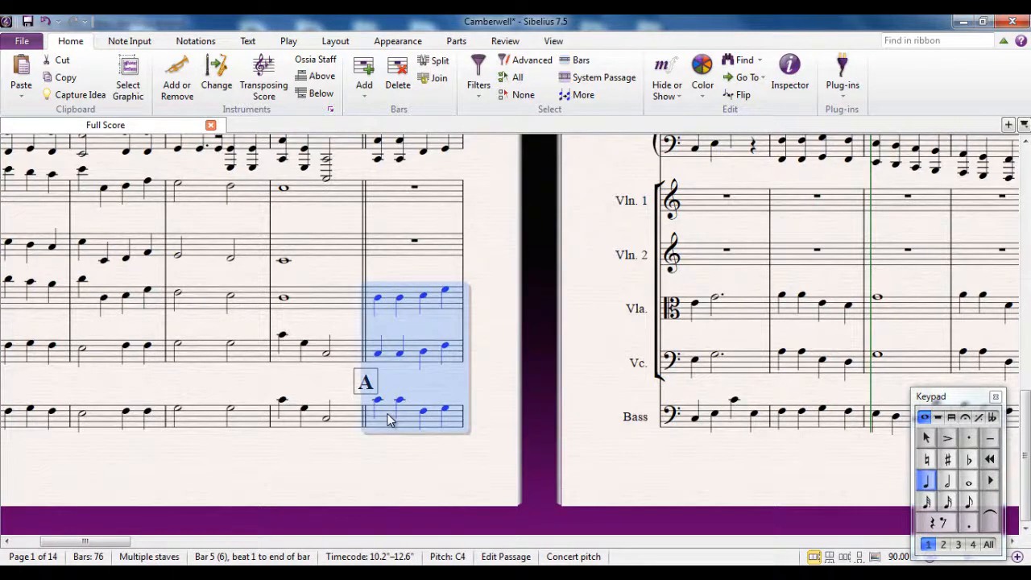
{"action": "key", "text": "ctrl+v"}
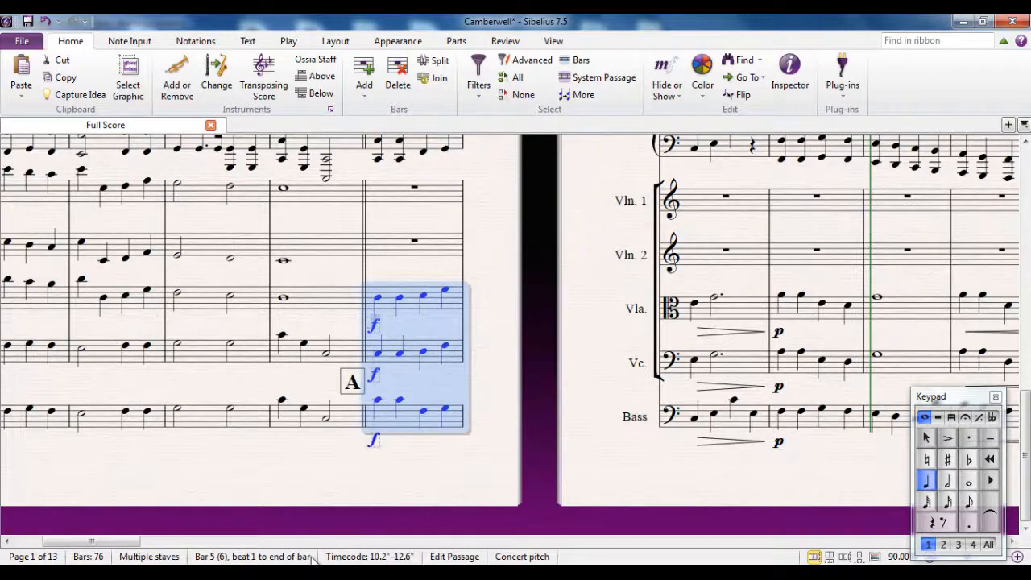
{"action": "left_click_drag", "start_coordinate": [93, 541], "coordinate": [115, 551]}
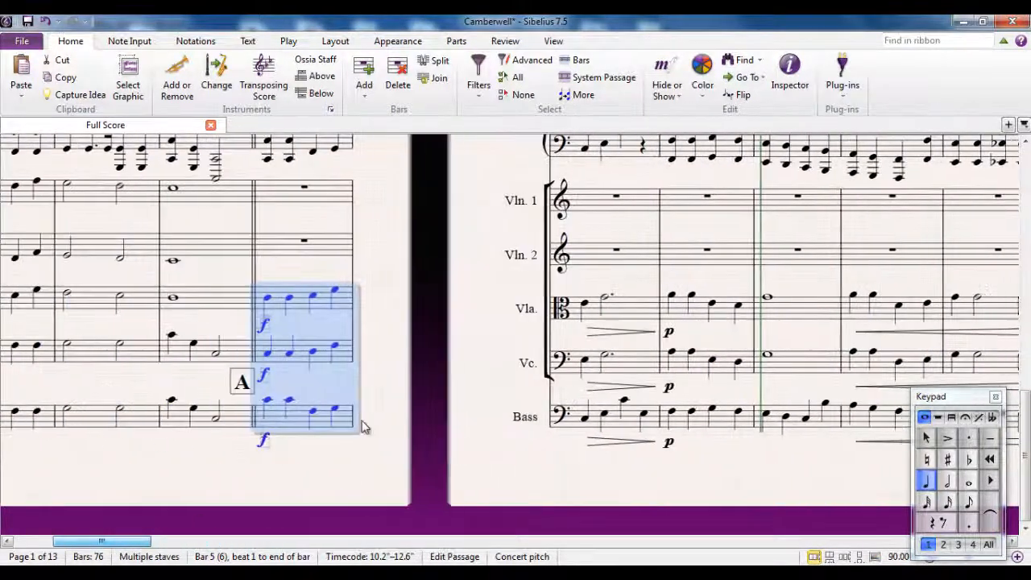
{"action": "left_click", "coordinate": [476, 297]}
Review the available selection filters for text, lines, notes and rests, notes in chords, voices and players
{"action": "scroll", "coordinate": [479, 324], "scroll_direction": "up", "scroll_amount": 5}
{"action": "scroll", "coordinate": [476, 325], "scroll_direction": "up", "scroll_amount": 3}
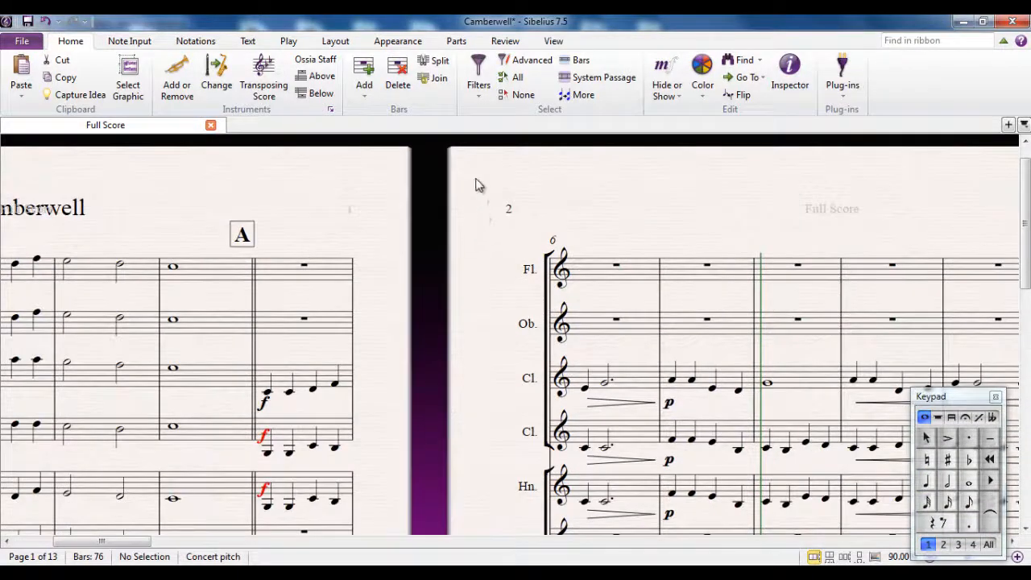
{"action": "left_click", "coordinate": [479, 88]}
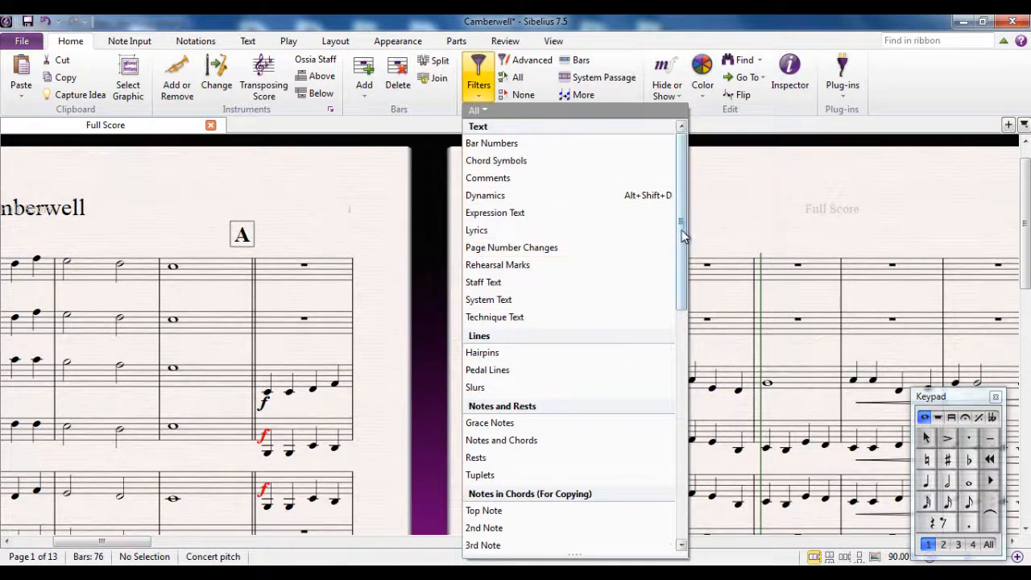
{"action": "left_click_drag", "start_coordinate": [680, 234], "coordinate": [678, 291]}
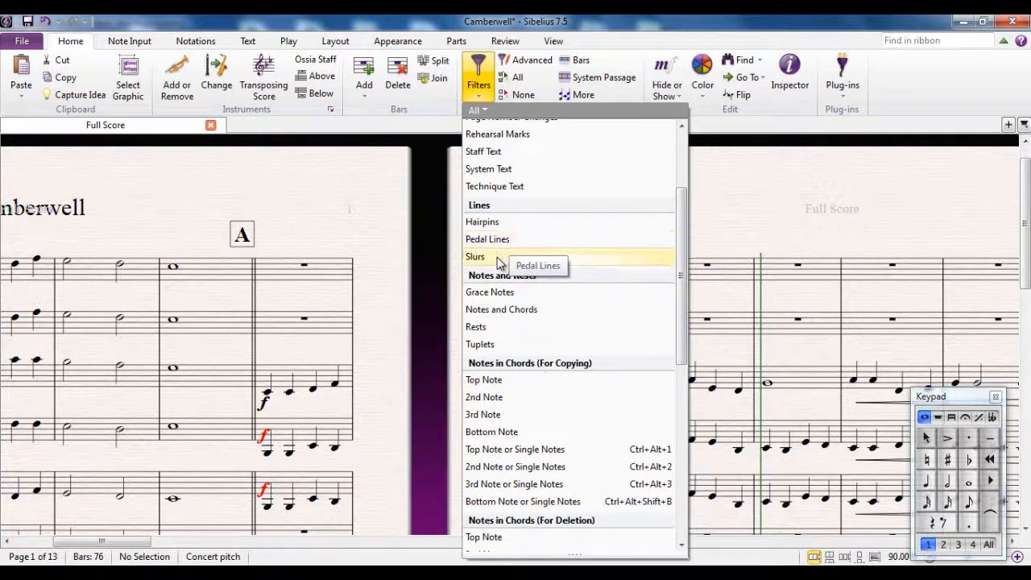
{"action": "left_click_drag", "start_coordinate": [679, 233], "coordinate": [680, 311]}
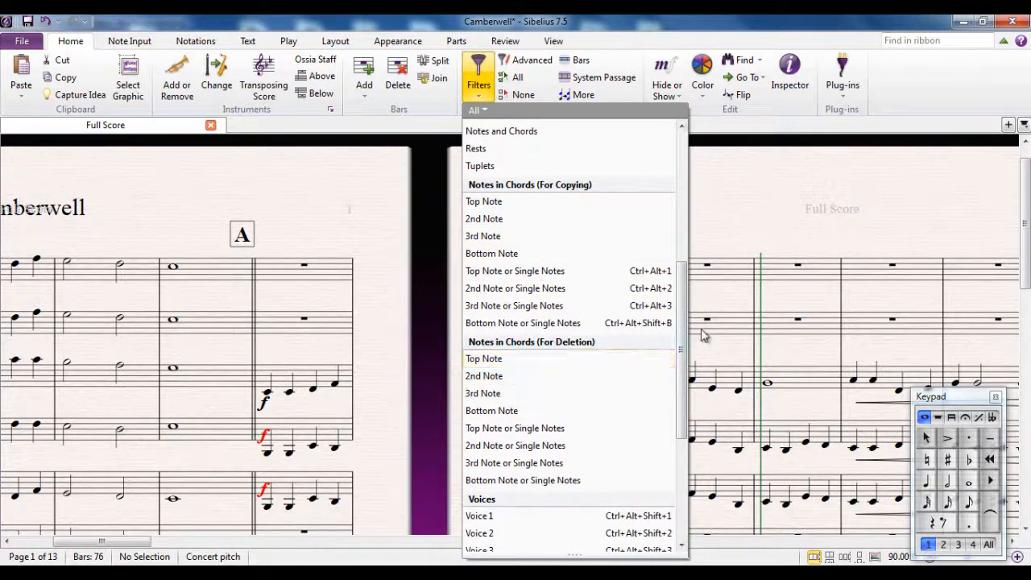
{"action": "left_click_drag", "start_coordinate": [681, 344], "coordinate": [679, 421]}
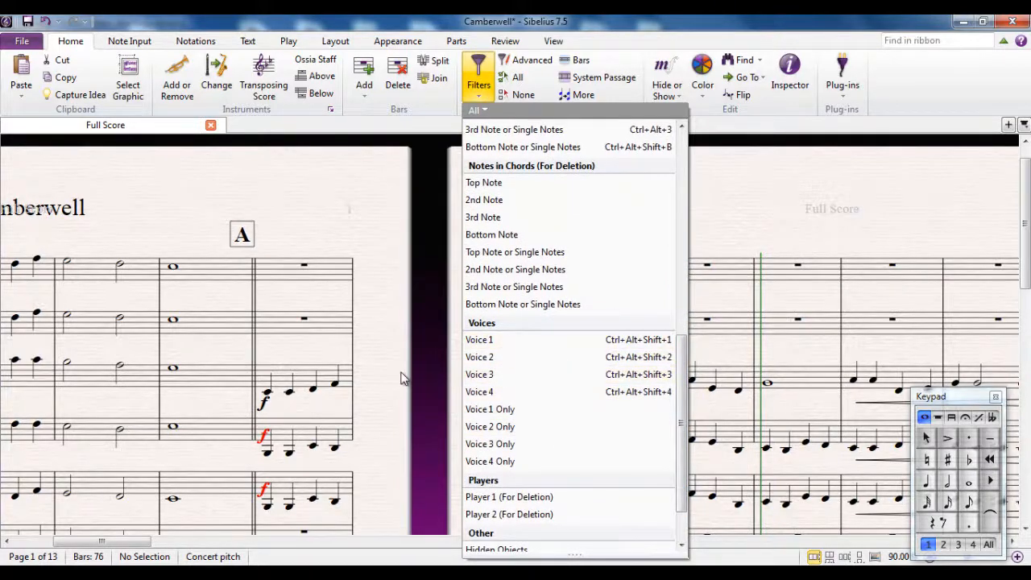
{"action": "left_click", "coordinate": [376, 421]}
Select the upper Piano staff from bar 5 to the end of bar 7 and filter the selection down to Voice 2
{"action": "left_click_drag", "start_coordinate": [375, 421], "coordinate": [403, 121]}
{"action": "left_click_drag", "start_coordinate": [391, 395], "coordinate": [426, 196]}
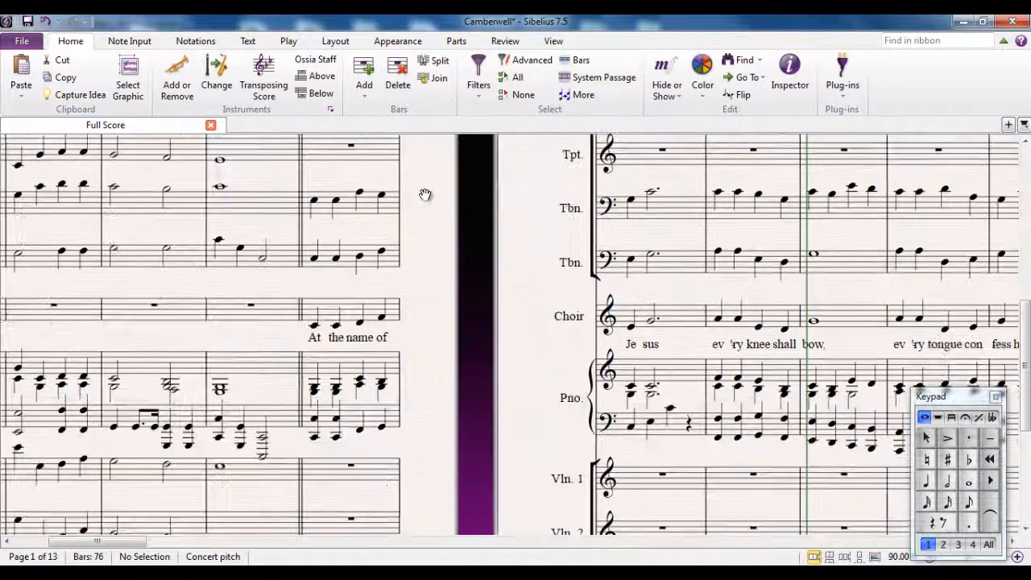
{"action": "left_click", "coordinate": [359, 307]}
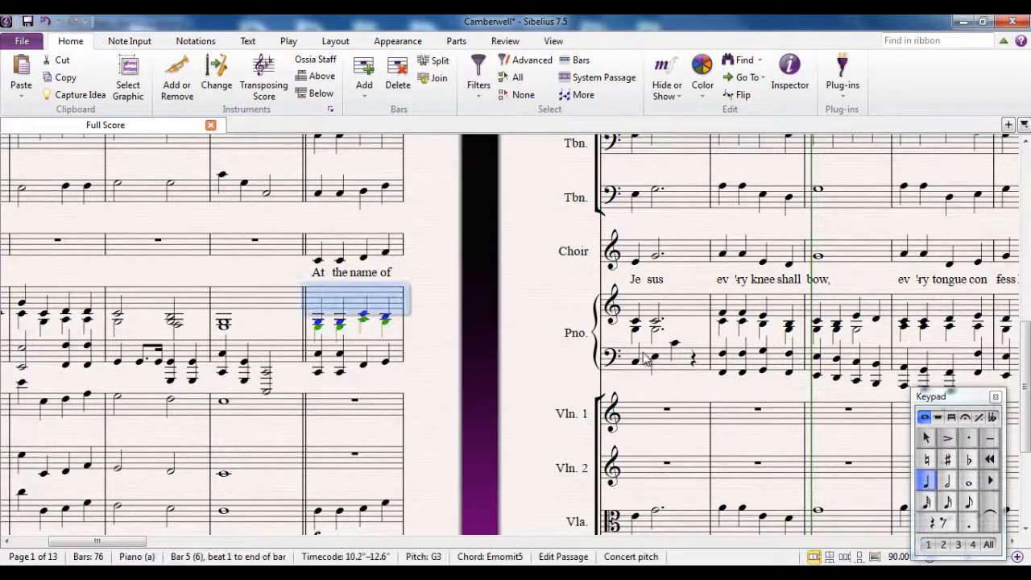
{"action": "left_click", "coordinate": [778, 310], "text": "shift"}
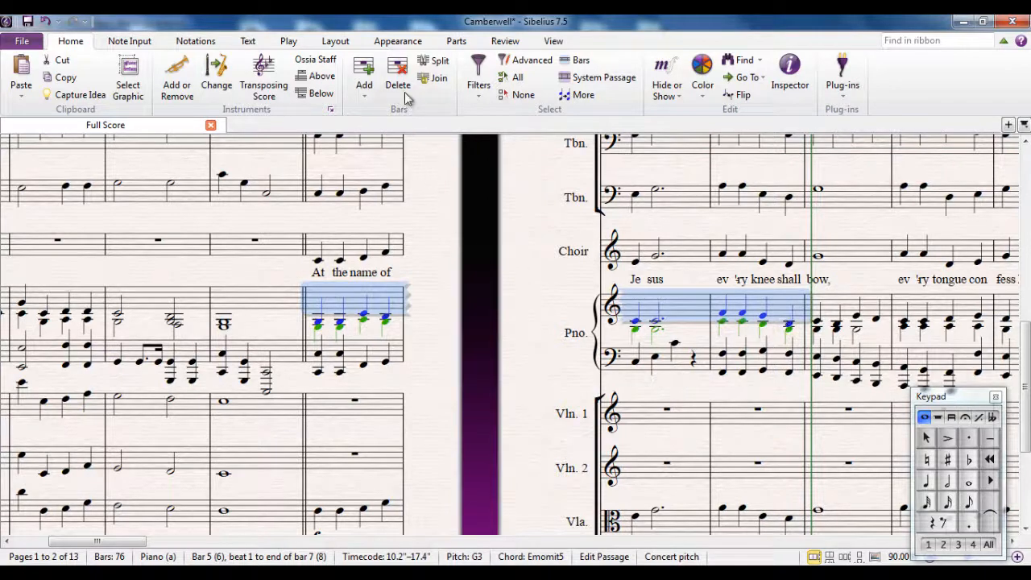
{"action": "left_click", "coordinate": [479, 76]}
{"action": "left_click_drag", "start_coordinate": [685, 183], "coordinate": [717, 477]}
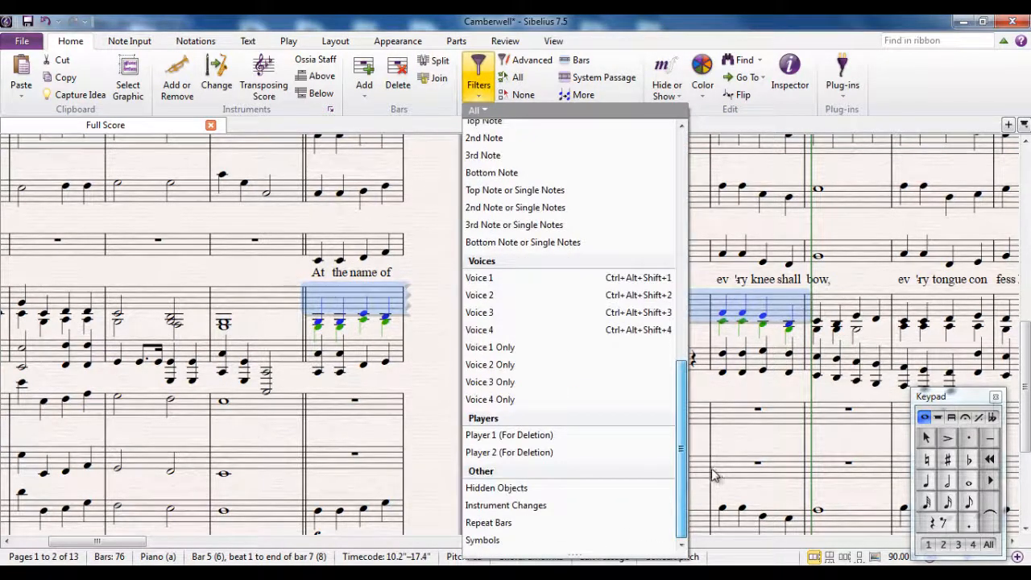
{"action": "left_click", "coordinate": [503, 296]}
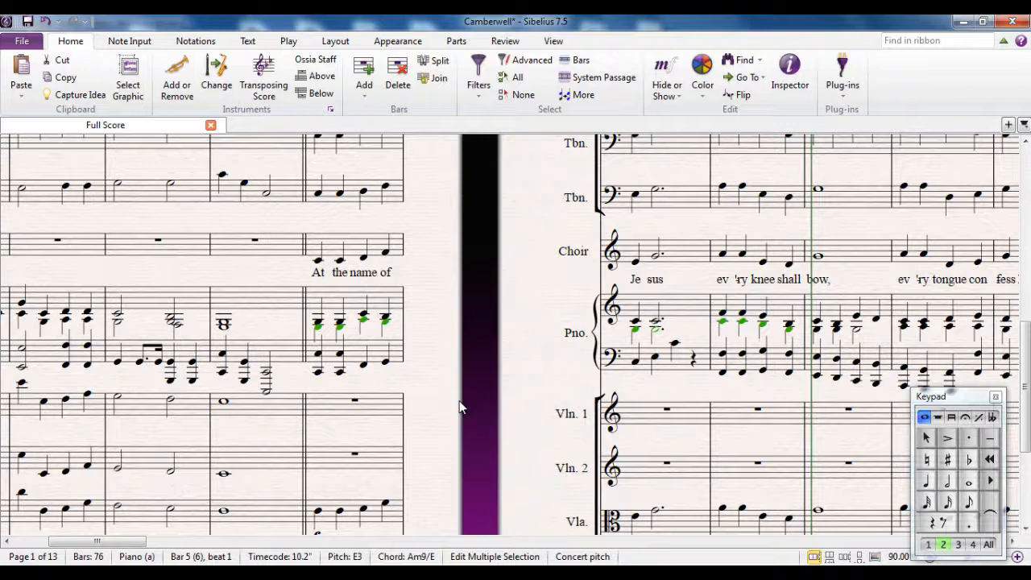
Look over the voice filters and the copying and deletion filters for notes in chords, then clear the selection
{"action": "left_click", "coordinate": [485, 86]}
{"action": "left_click_drag", "start_coordinate": [689, 233], "coordinate": [689, 461]}
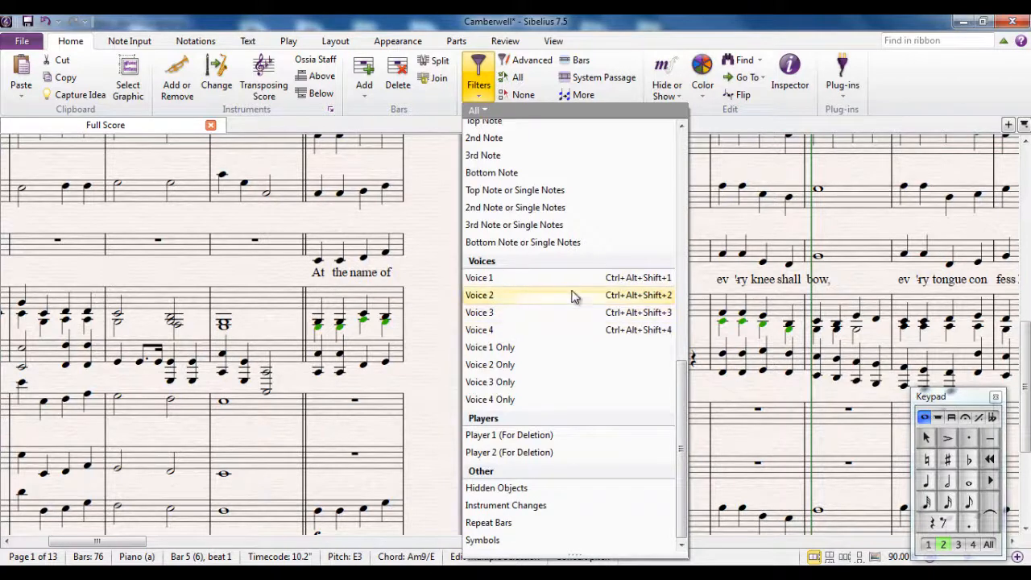
{"action": "scroll", "coordinate": [571, 298], "scroll_direction": "up", "scroll_amount": 3}
{"action": "scroll", "coordinate": [571, 298], "scroll_direction": "up", "scroll_amount": 1}
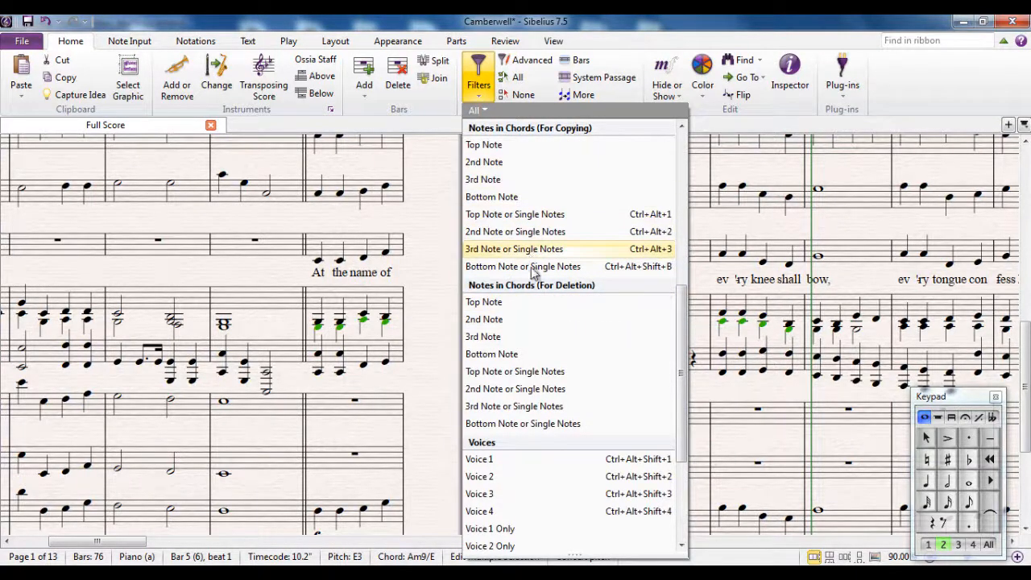
{"action": "left_click_drag", "start_coordinate": [683, 292], "coordinate": [668, 141]}
{"action": "left_click", "coordinate": [431, 184]}
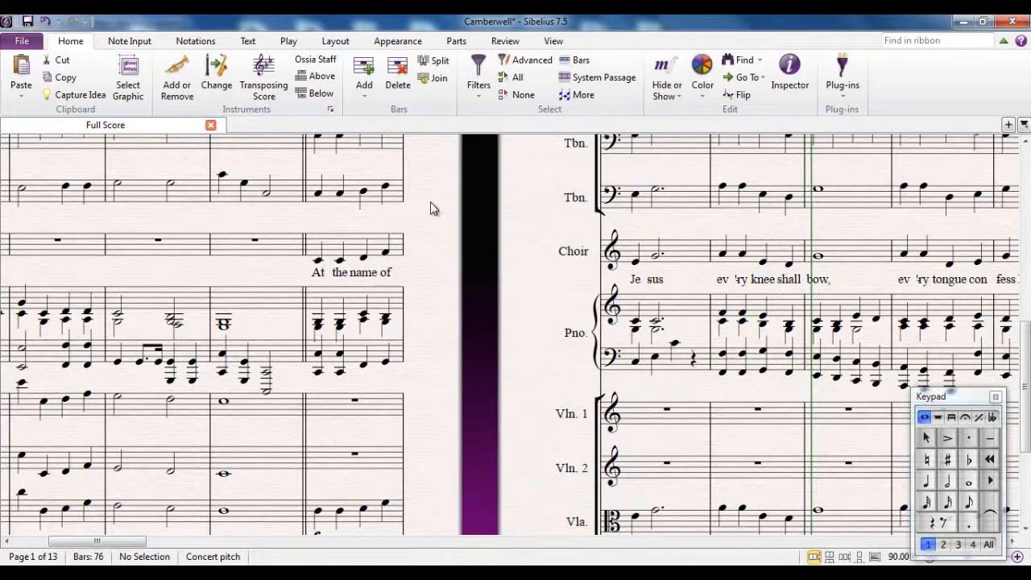
{"action": "left_click_drag", "start_coordinate": [430, 202], "coordinate": [437, 211]}
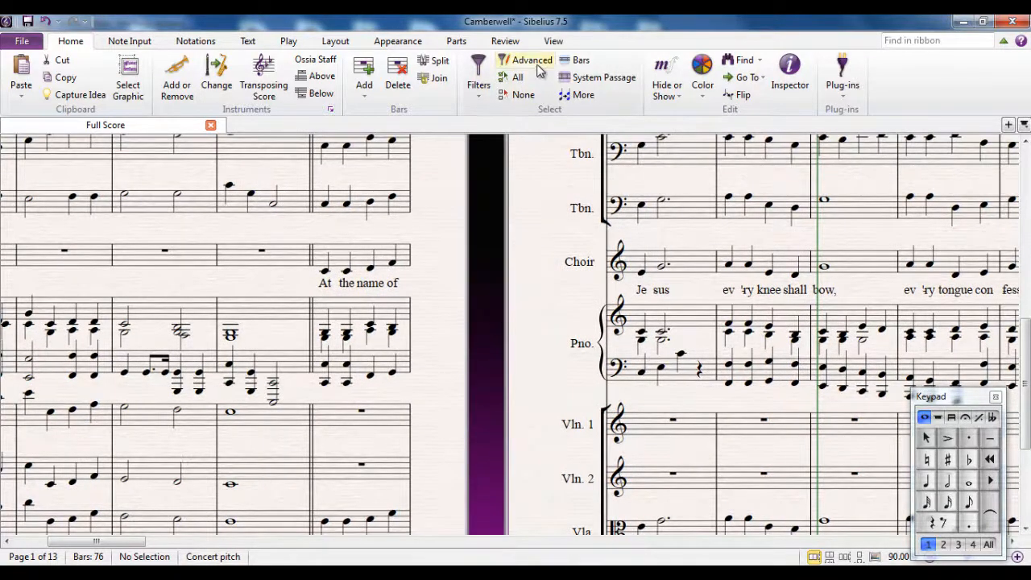